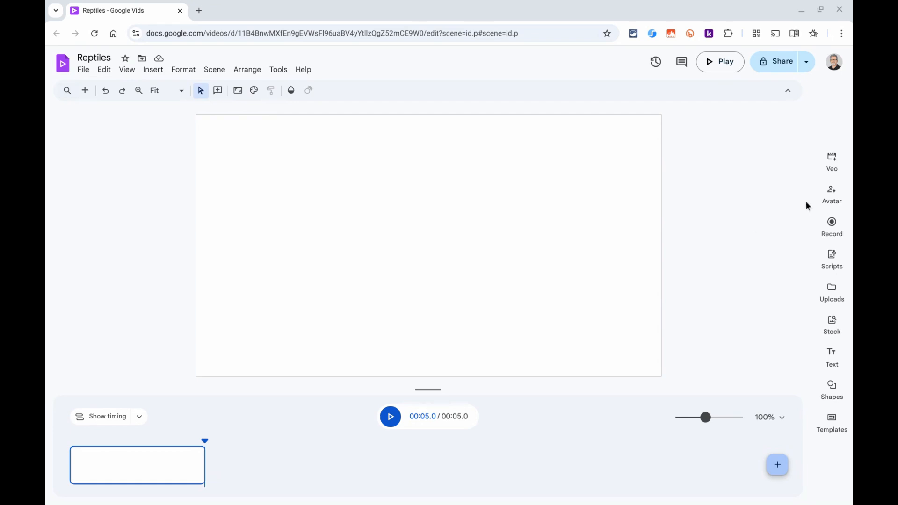
left_click(836, 164)
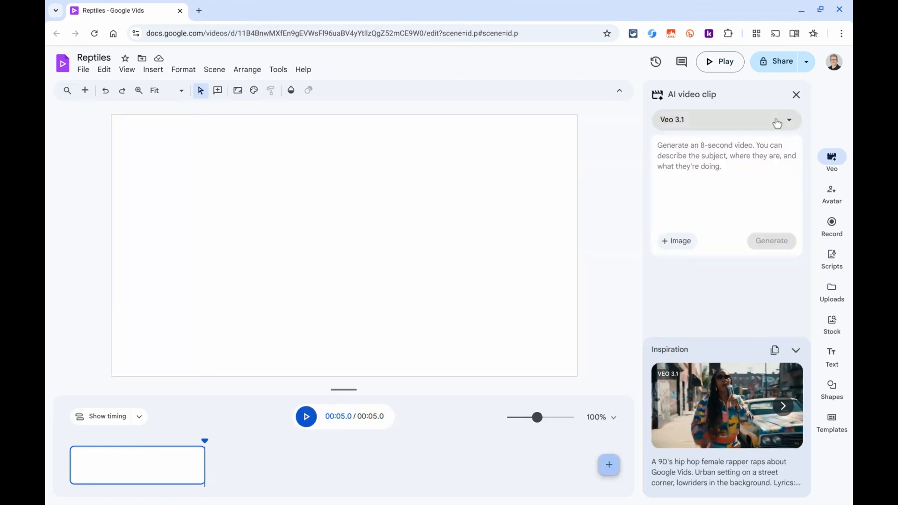
left_click(796, 95)
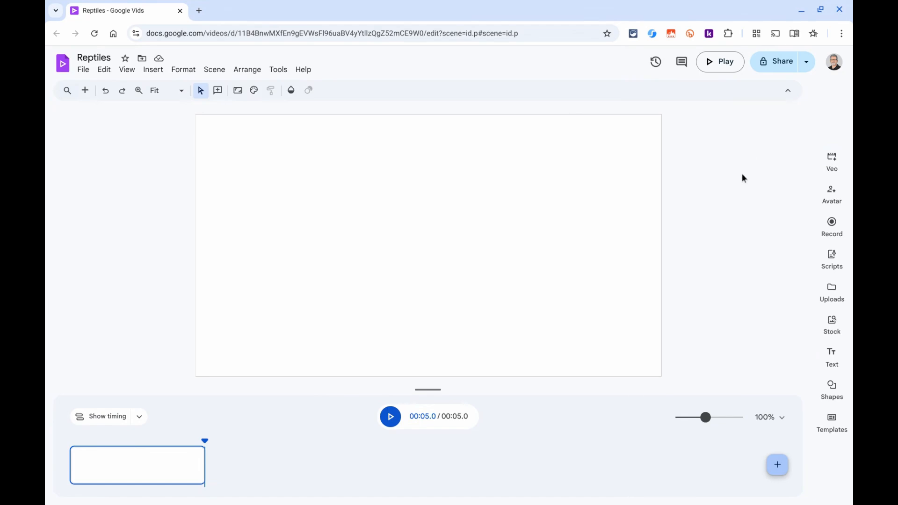
- Search the stock videos for "reptiles" and insert the 13-second clip of two turtles in a pond into the scene
left_click(833, 323)
mouse_move(750, 219)
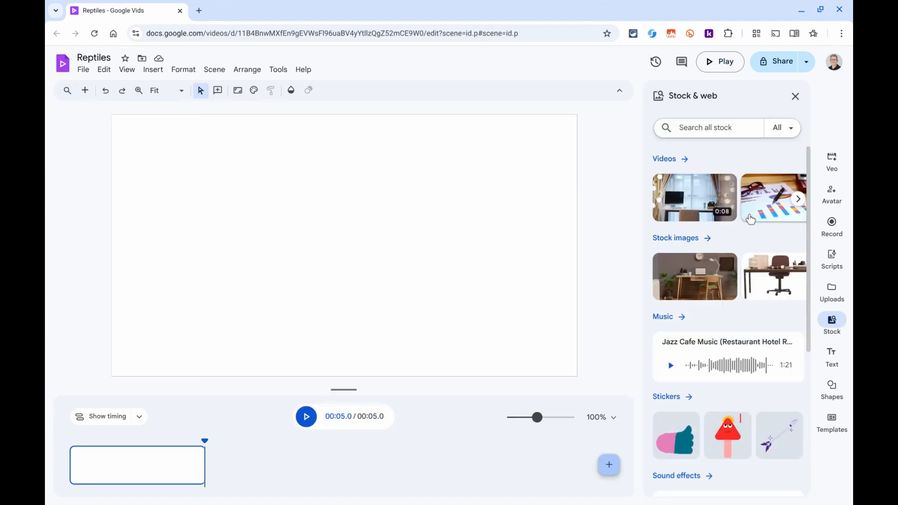
left_click(713, 128)
type("re")
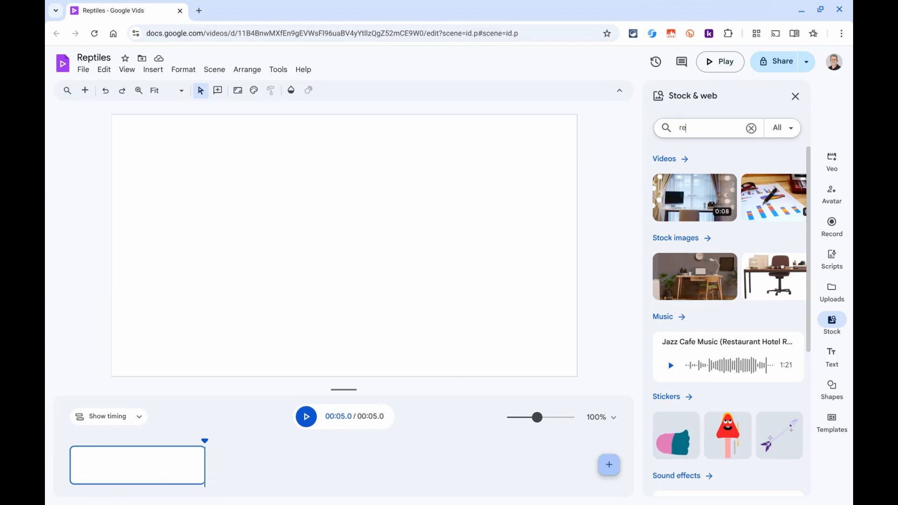
type("ptiles")
key("Return")
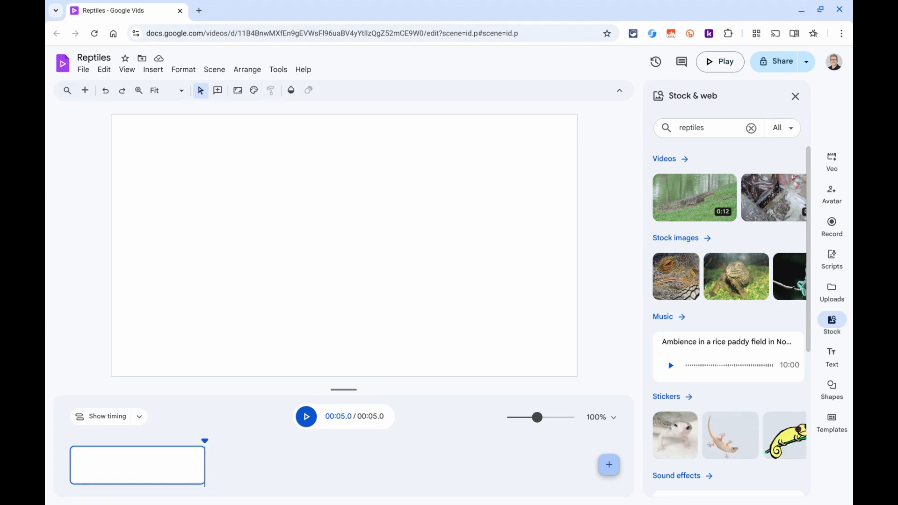
left_click(670, 161)
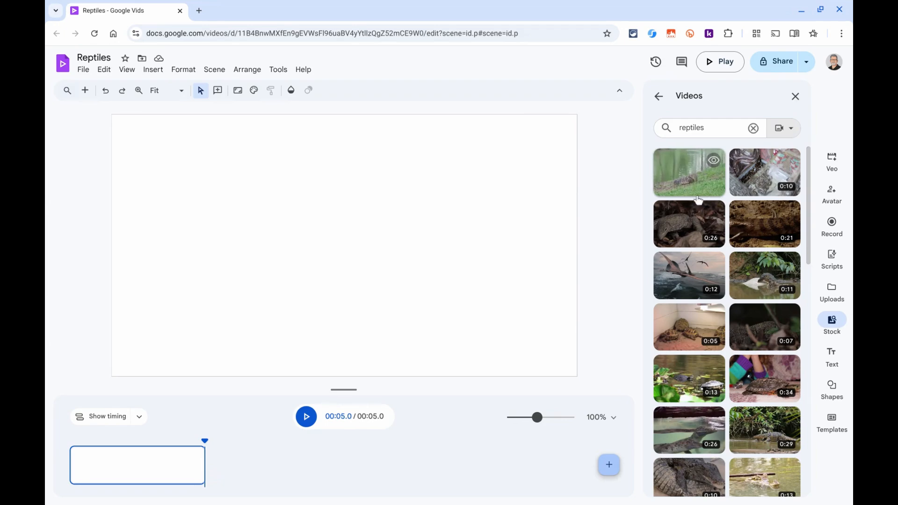
scroll(707, 213, "down", 1)
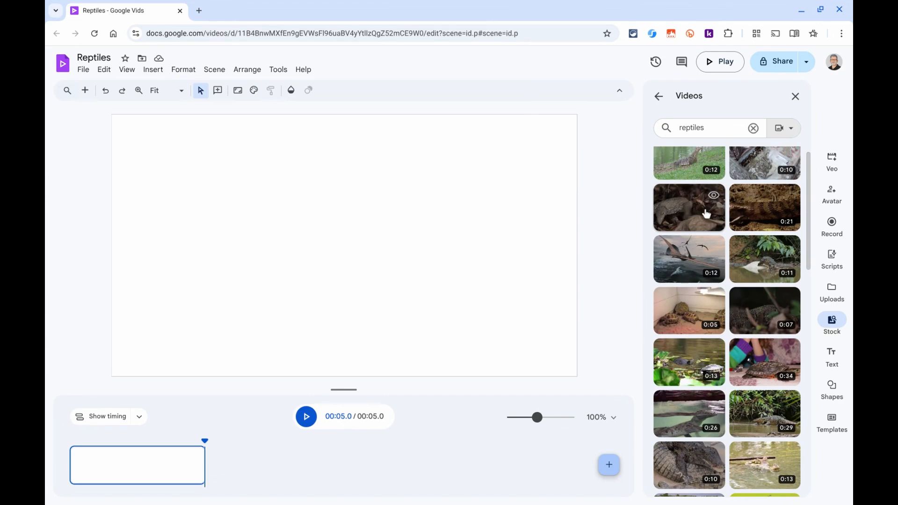
left_click(697, 371)
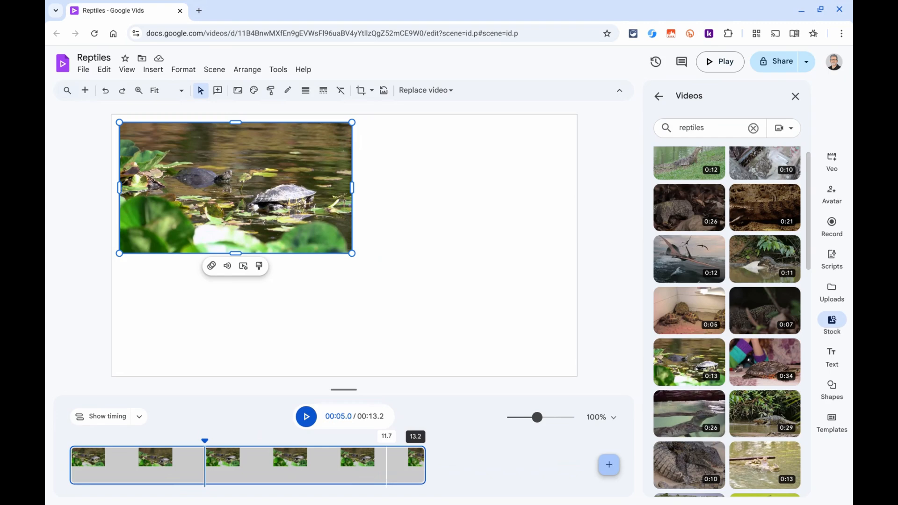
- Play part of the scene to preview the inserted turtle clip and pause it
left_click(307, 416)
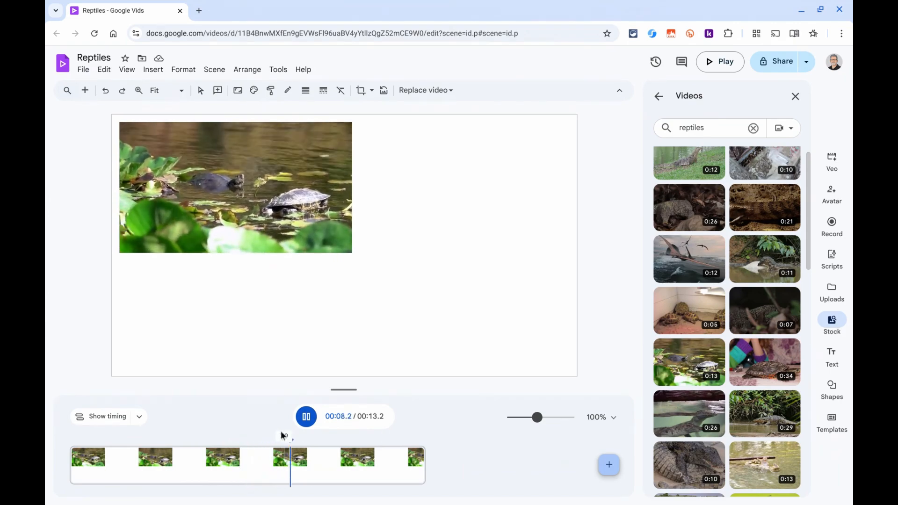
left_click(307, 419)
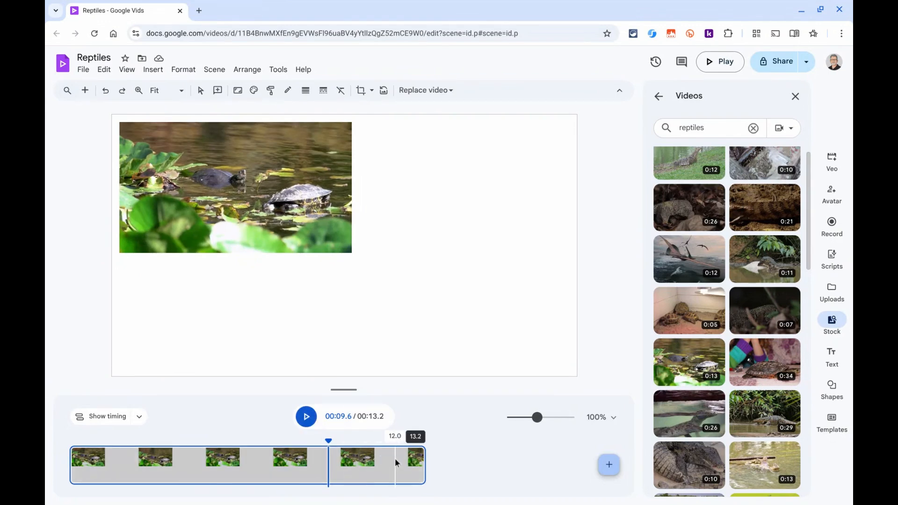
- Try shortening the scene to 6.8 seconds and extending it to 16.8 seconds
left_click(425, 462)
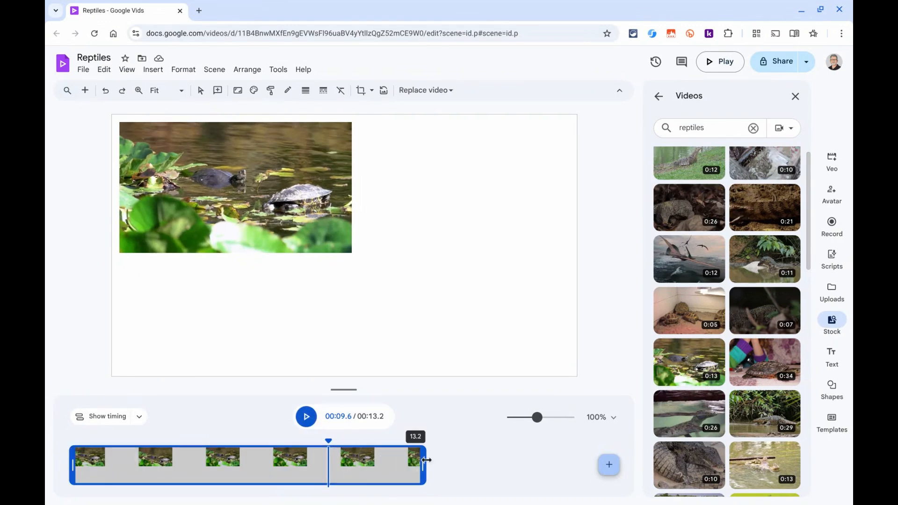
left_click_drag(424, 462, 253, 461)
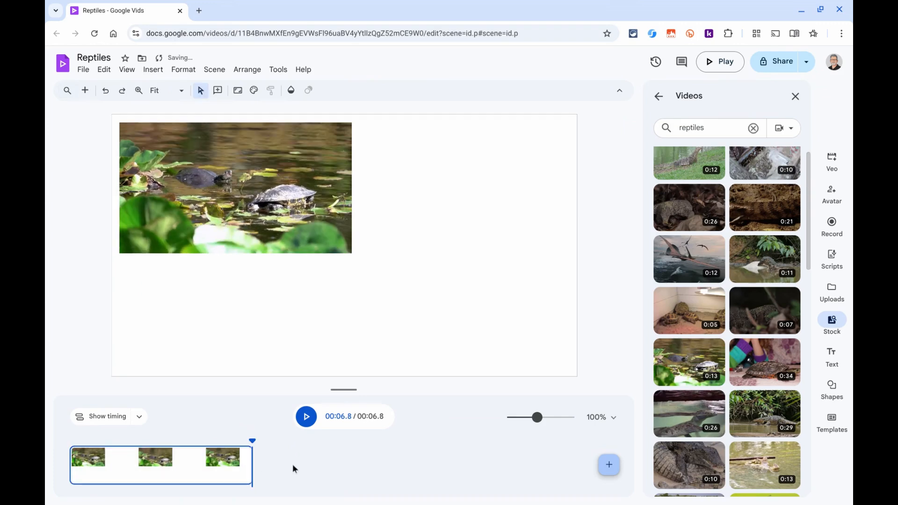
left_click_drag(251, 460, 519, 469)
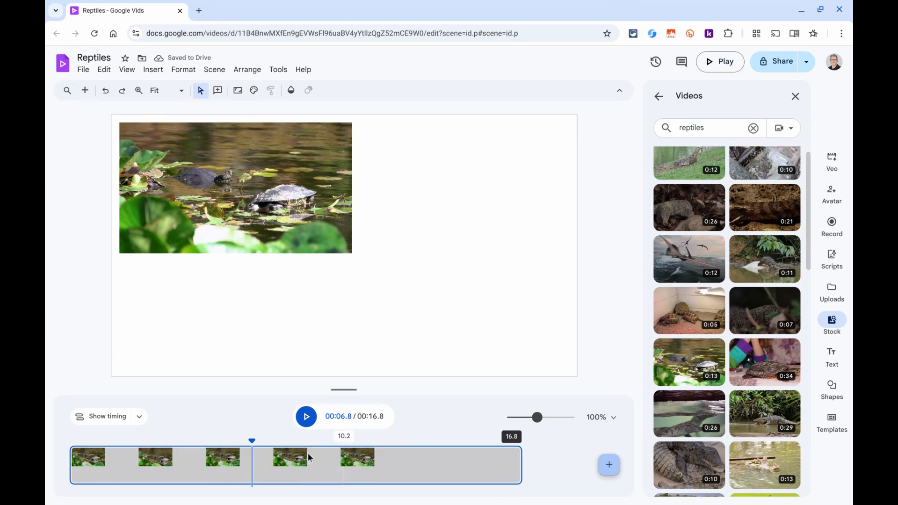
- Play the extended scene from the 10-second mark to check where the turtle clip ends, and pause it
left_click(340, 440)
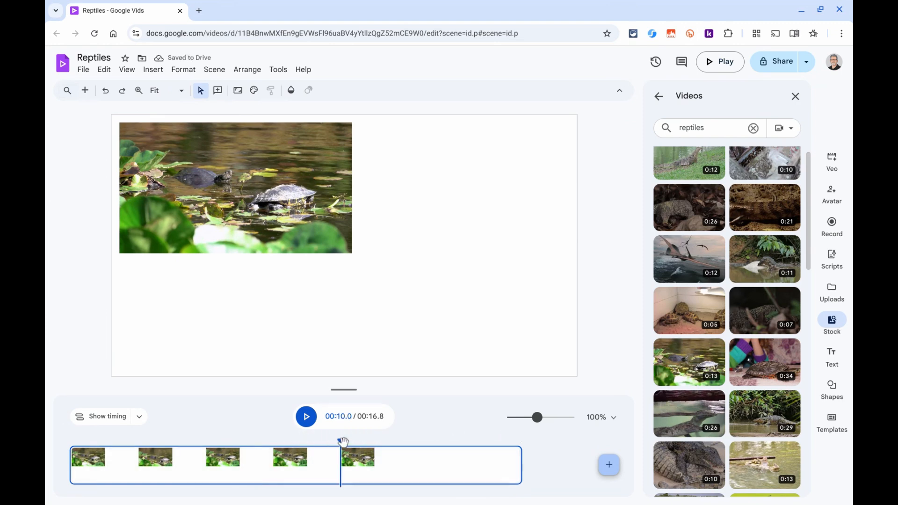
left_click(306, 418)
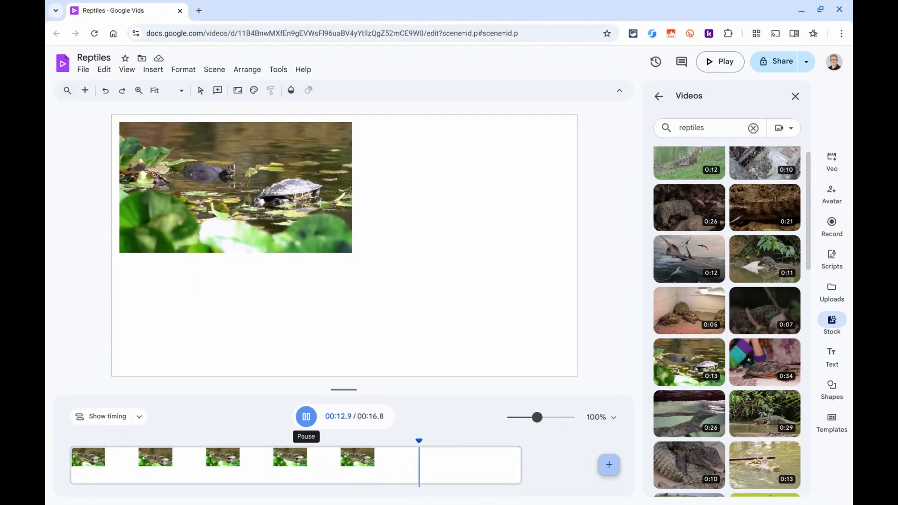
left_click(307, 417)
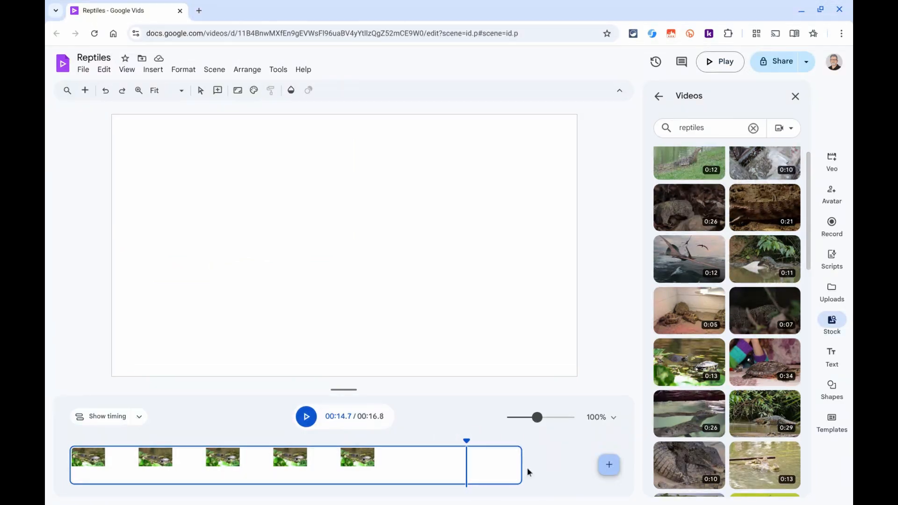
- Shorten the scene to about 10.9 seconds and preview it from near the beginning
left_click_drag(519, 466, 363, 468)
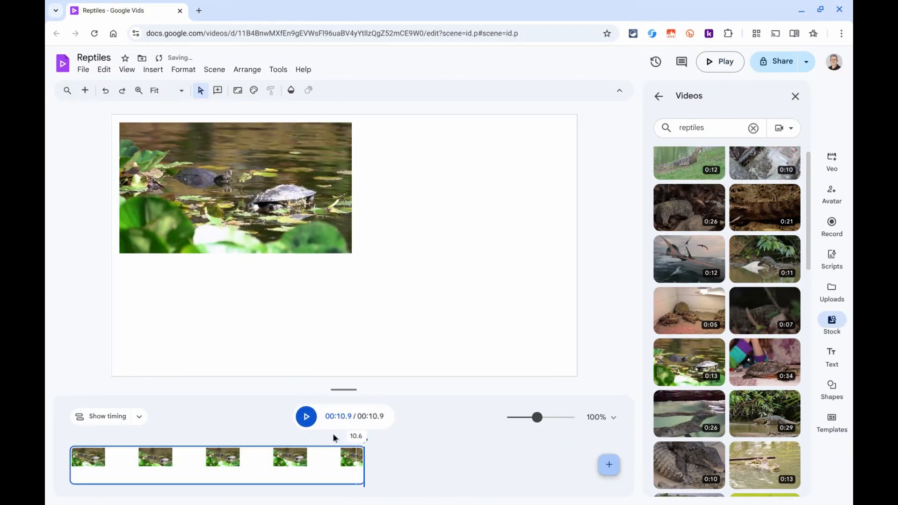
left_click(81, 434)
left_click(308, 418)
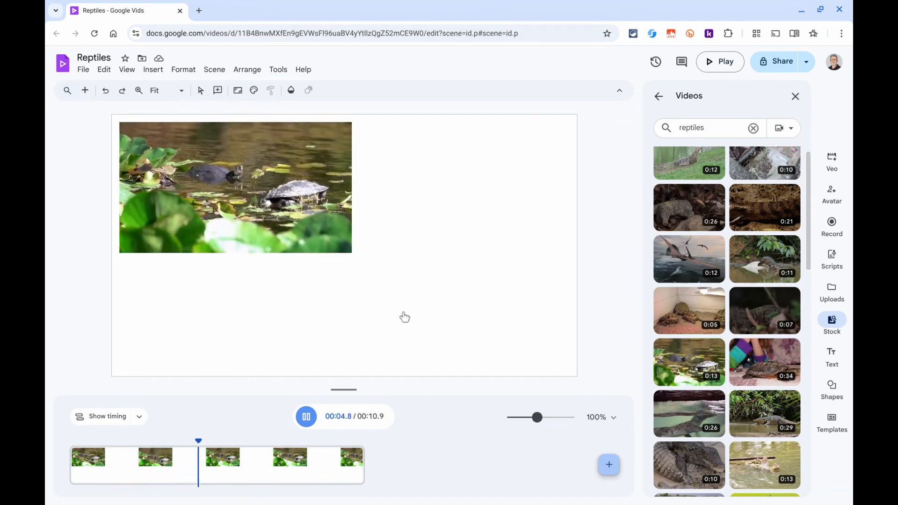
left_click(307, 418)
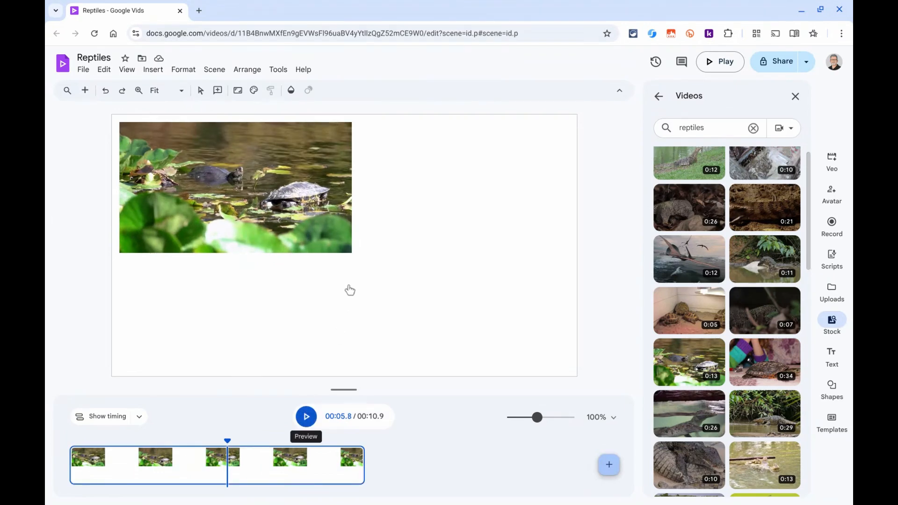
- Move the turtle video slightly inward from the scene's upper-left corner and enlarge it to cover most of the scene
left_click(304, 201)
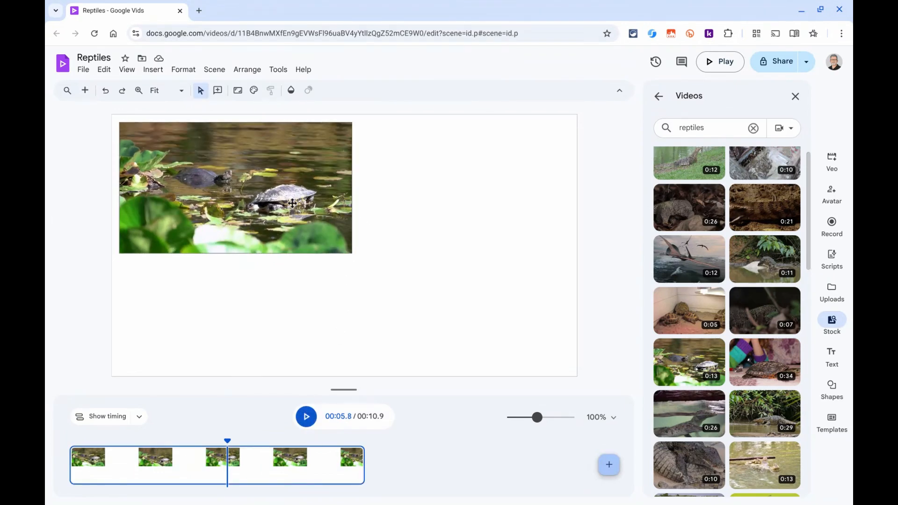
left_click(274, 202)
left_click_drag(274, 202, 340, 229)
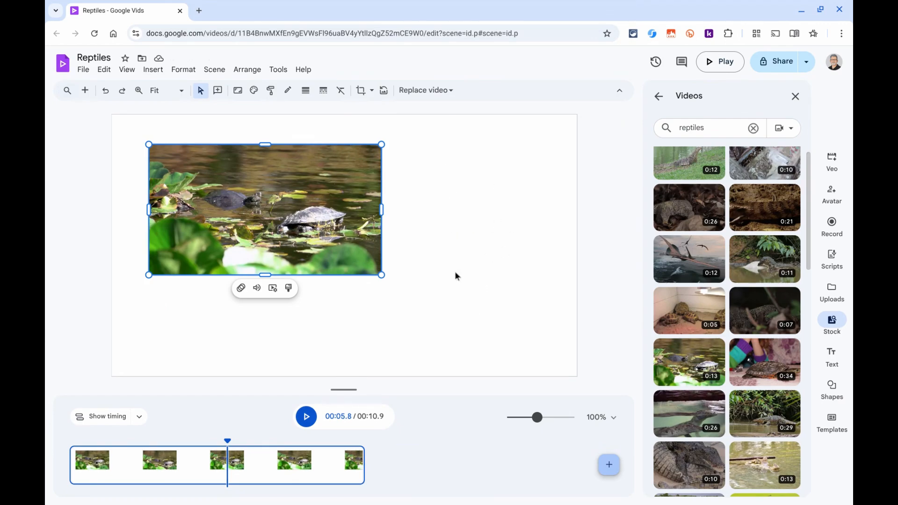
left_click_drag(334, 205, 311, 227)
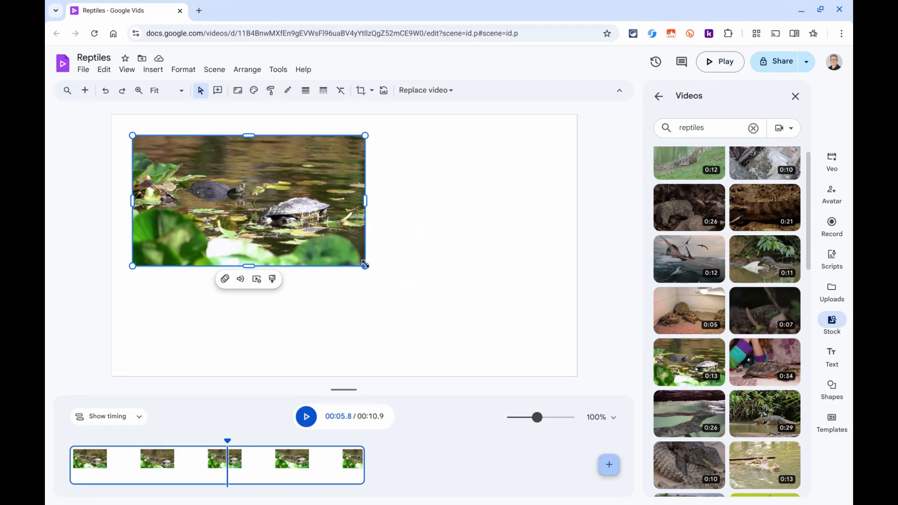
left_click_drag(365, 265, 528, 358)
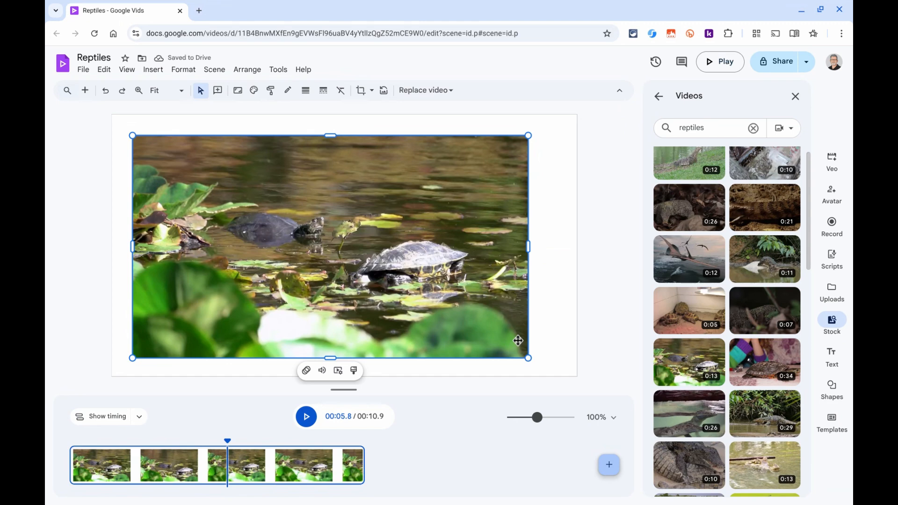
- Expand the turtle video to fill the whole scene and preview it from about 1.3 seconds
right_click(312, 209)
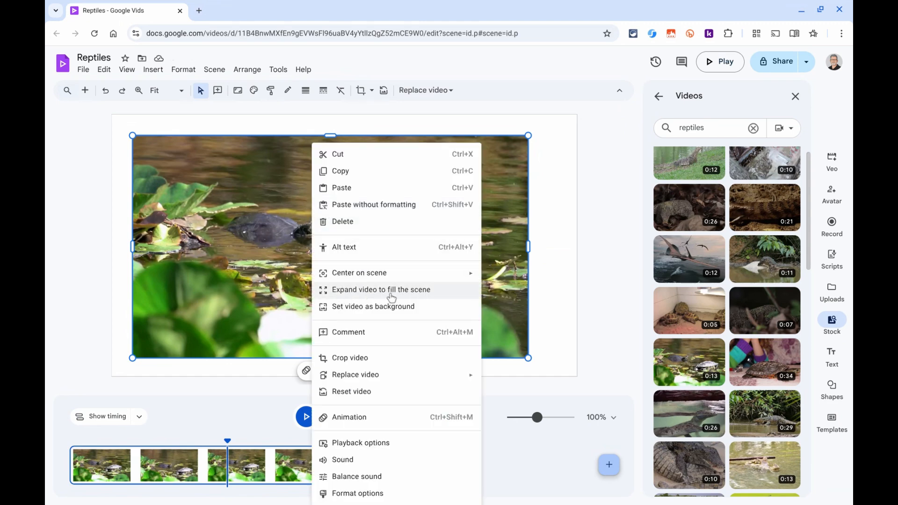
left_click(410, 291)
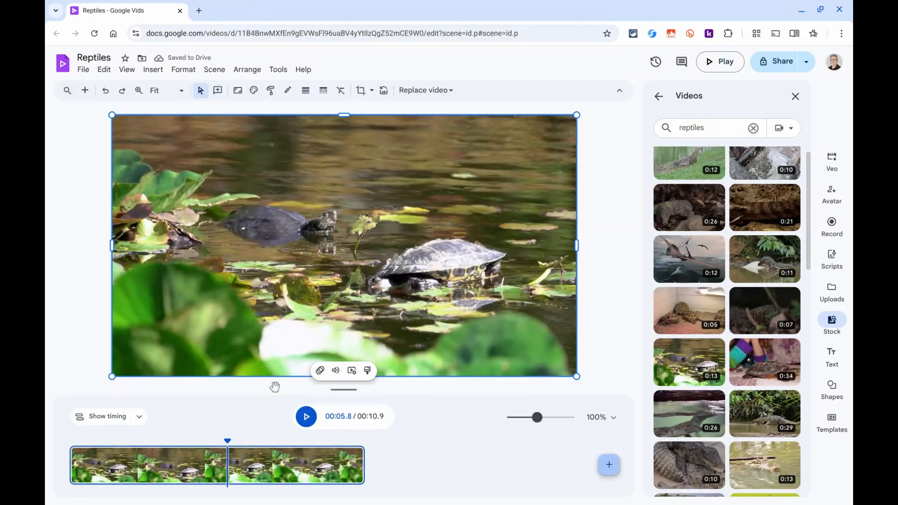
left_click(106, 438)
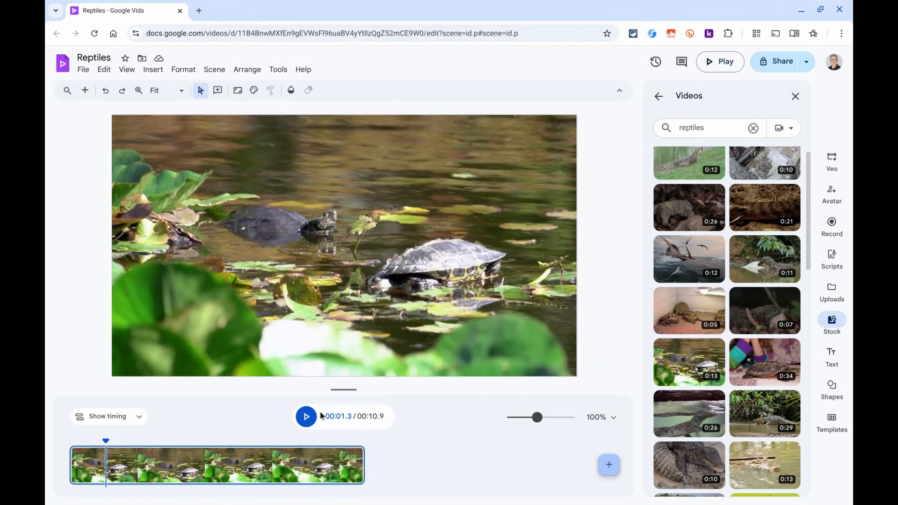
left_click(306, 416)
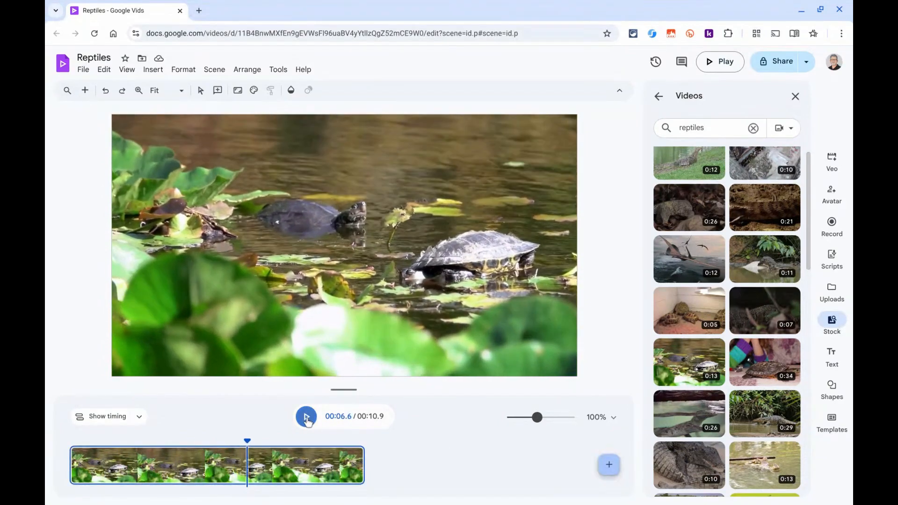
left_click(306, 417)
- Add a title reading "Reptiles", move it to the upper part of the scene, and delete it
left_click(833, 356)
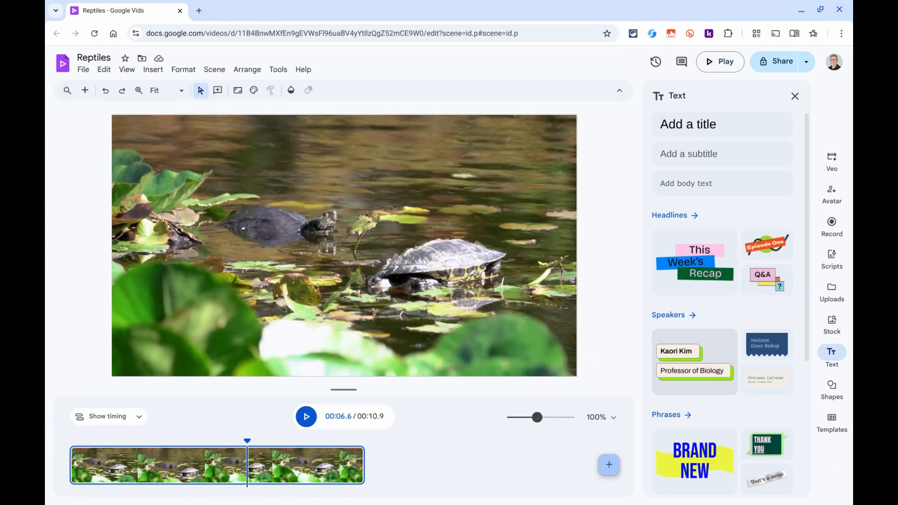
left_click(716, 128)
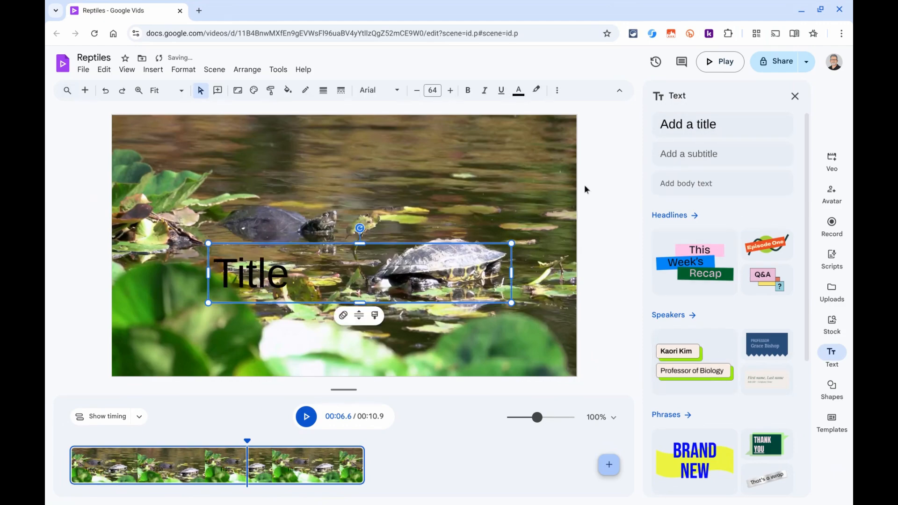
key("Return")
type("Reptiles")
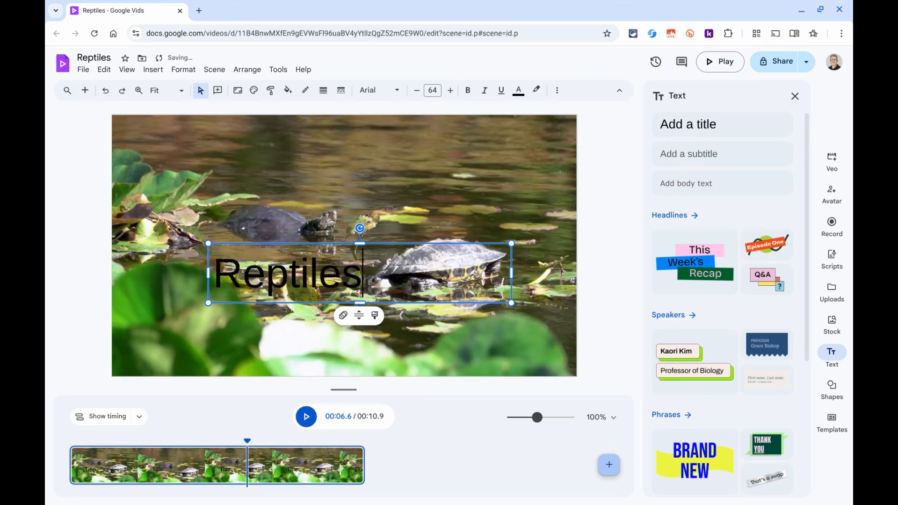
left_click_drag(388, 286, 434, 191)
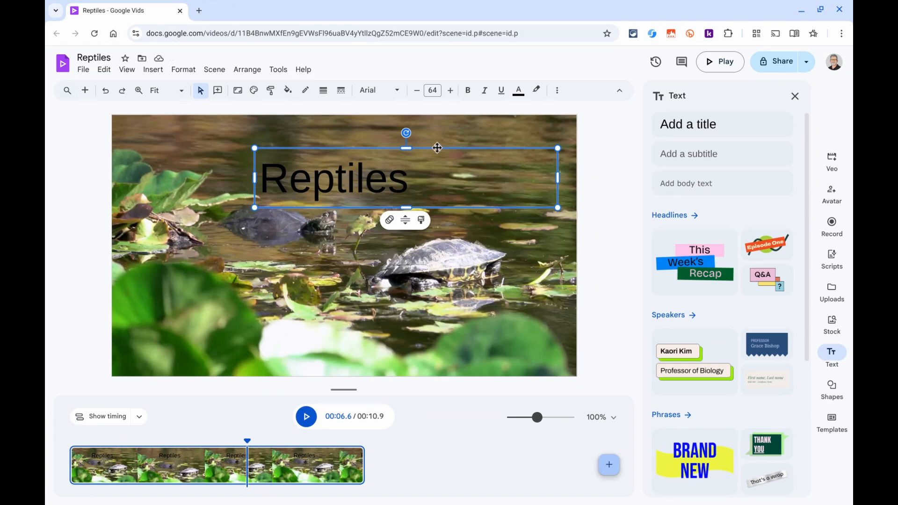
key("Delete")
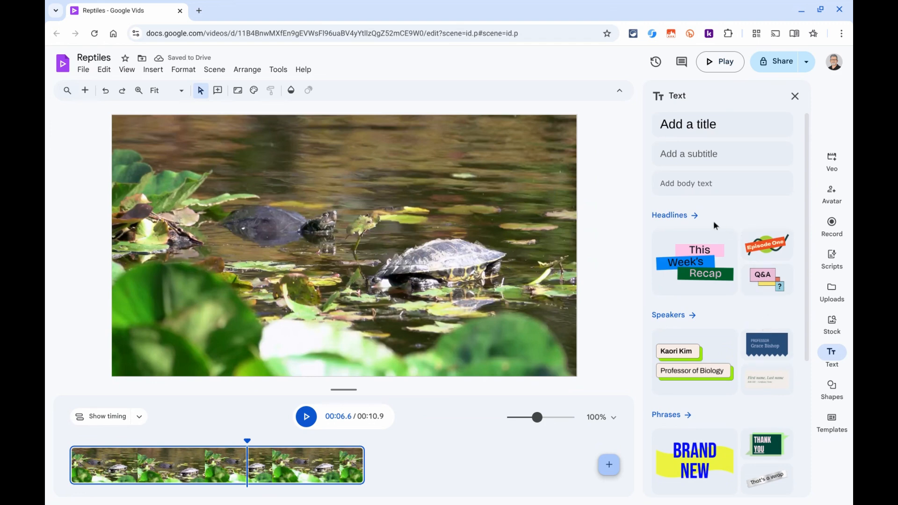
- Insert the "This Week's Recap" headline design and move it to the upper-right area of the scene
scroll(737, 281, "down", 5)
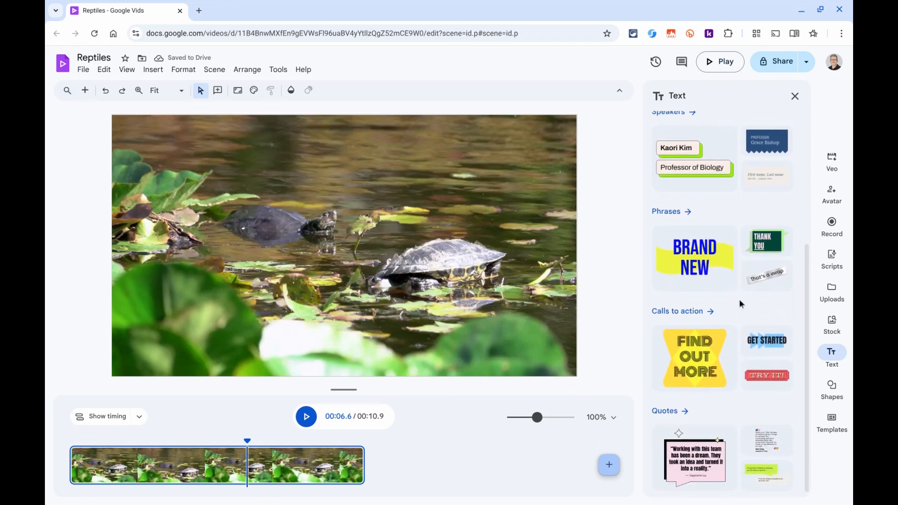
scroll(740, 299, "up", 5)
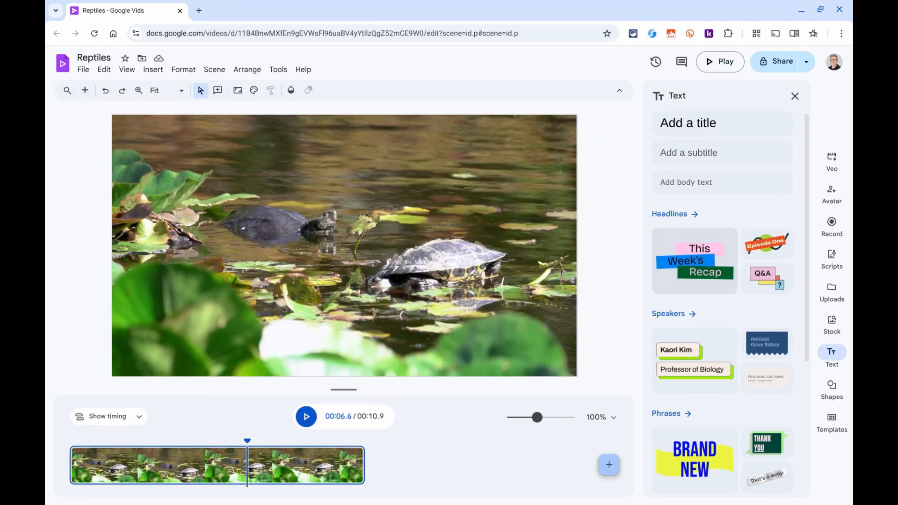
left_click(702, 265)
left_click_drag(382, 248, 464, 179)
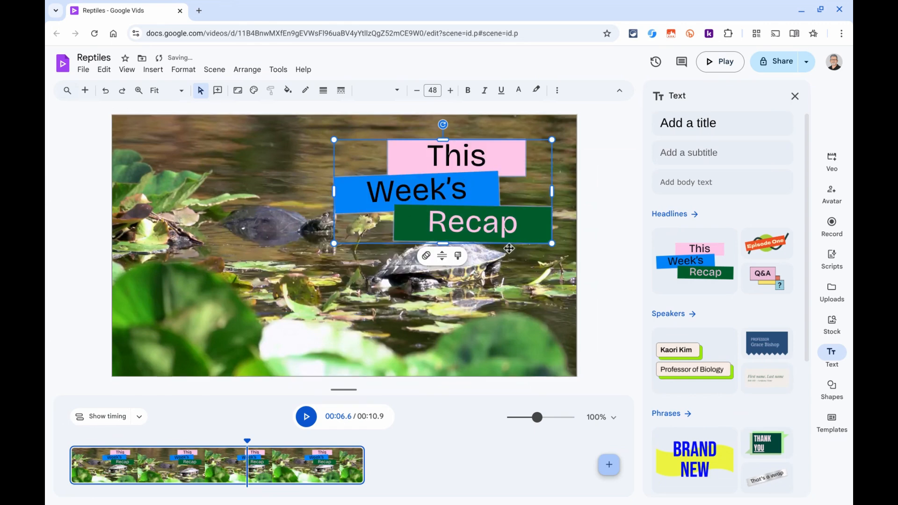
- Replace the headline's word "This" with "My" and the word "Week's" with "Reptile"
left_click(459, 160)
double_click(458, 161)
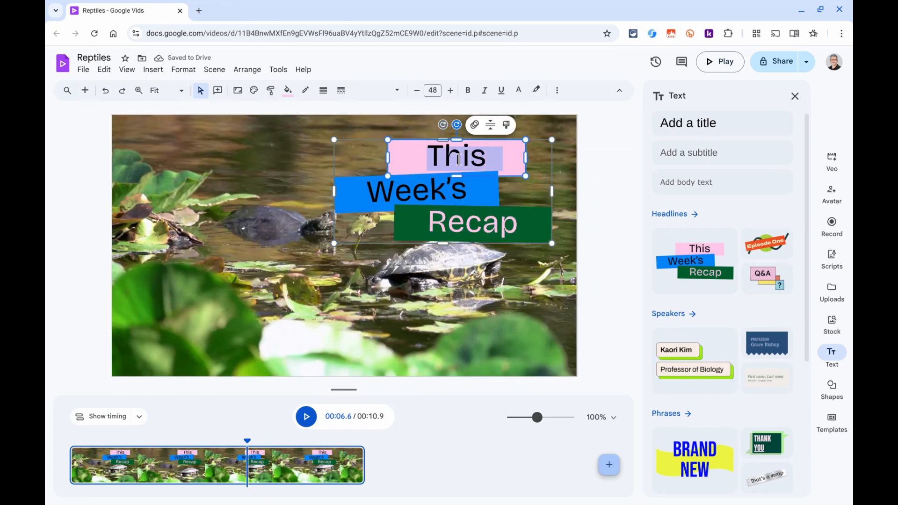
type("My")
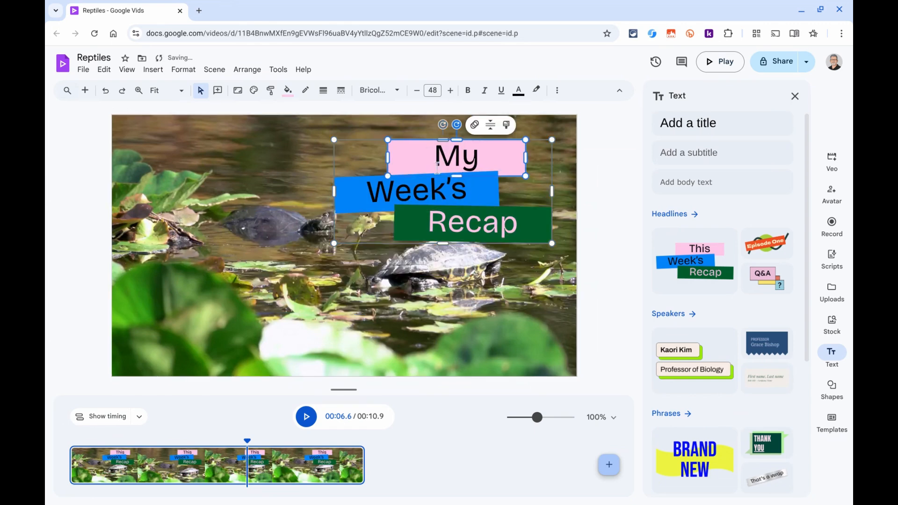
double_click(411, 186)
type("Re")
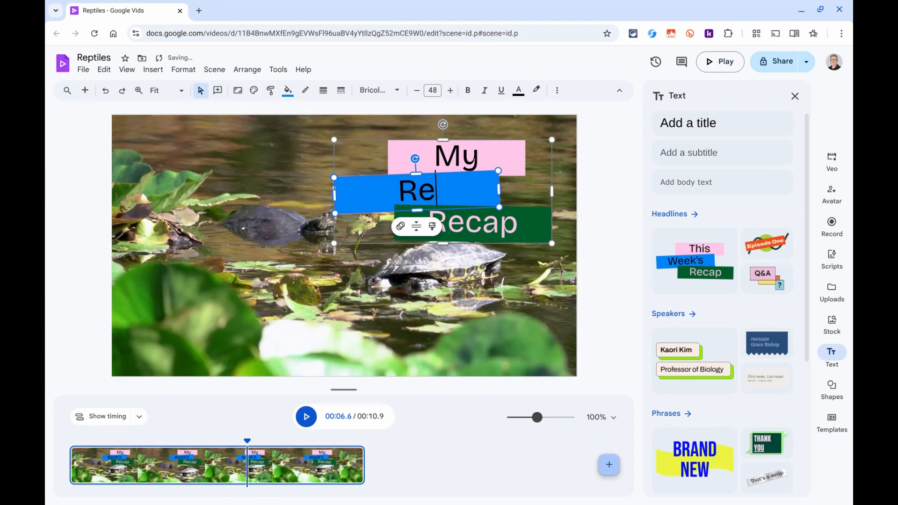
type("ptile")
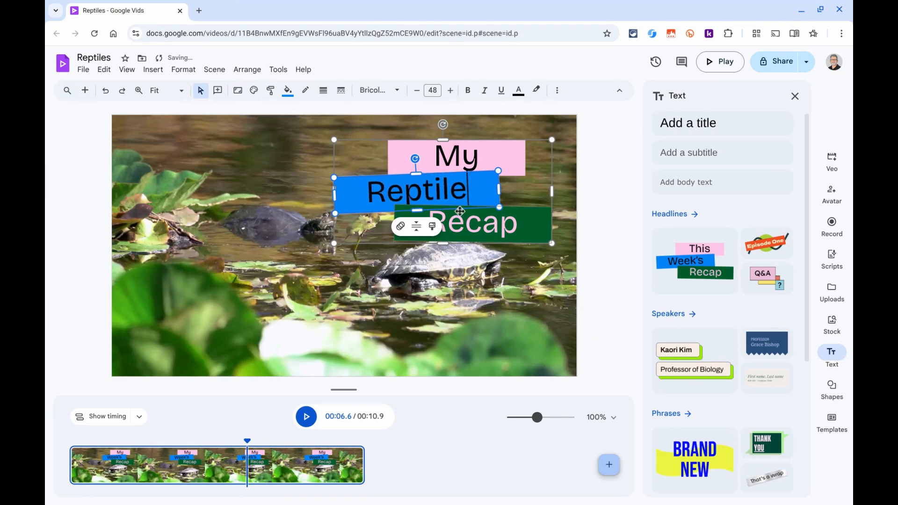
- Replace the word "Recap" in the headline's green box with "Project"
left_click(467, 223)
double_click(466, 223)
type("Pro")
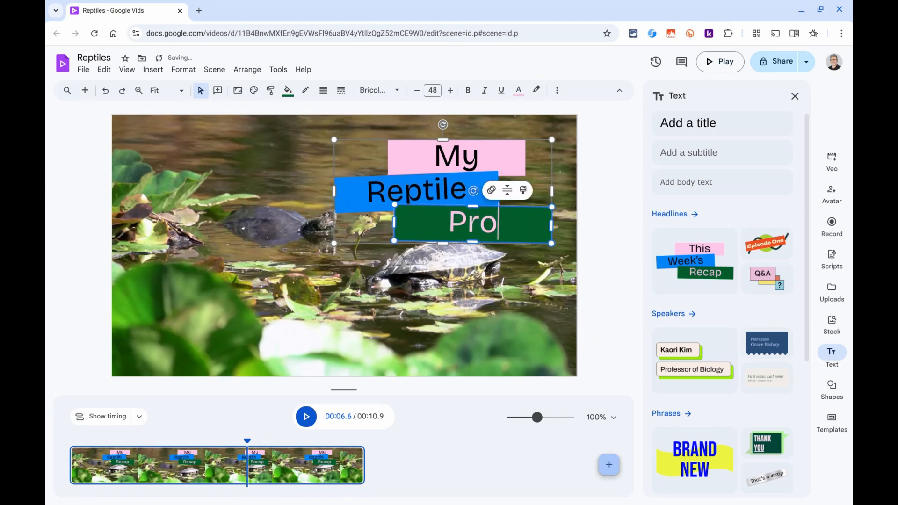
type("jectt")
key("BackSpace")
key("BackSpace")
type("t")
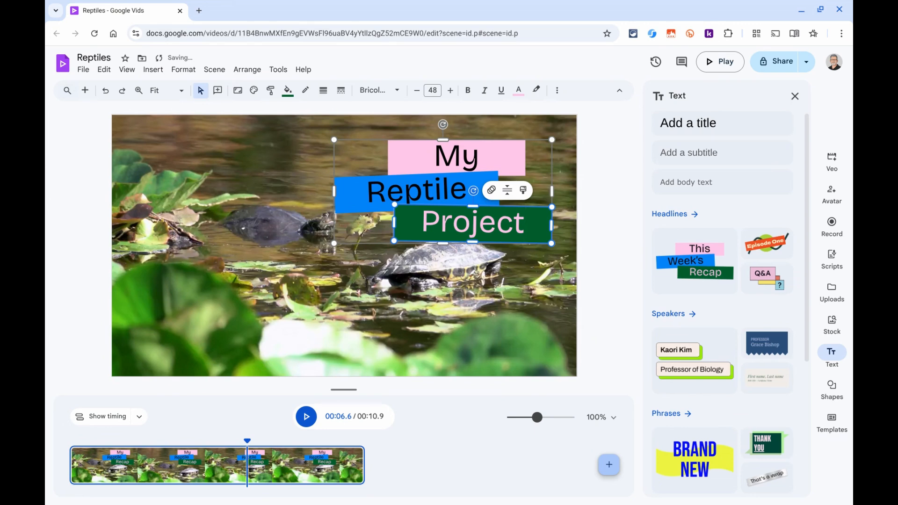
- Open the fill color choices for the headline's pink "My" box
left_click(513, 151)
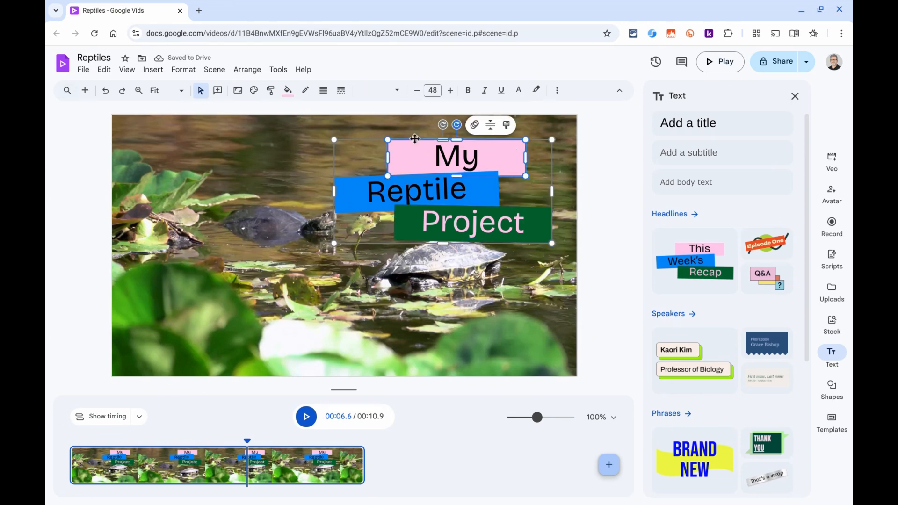
left_click(288, 90)
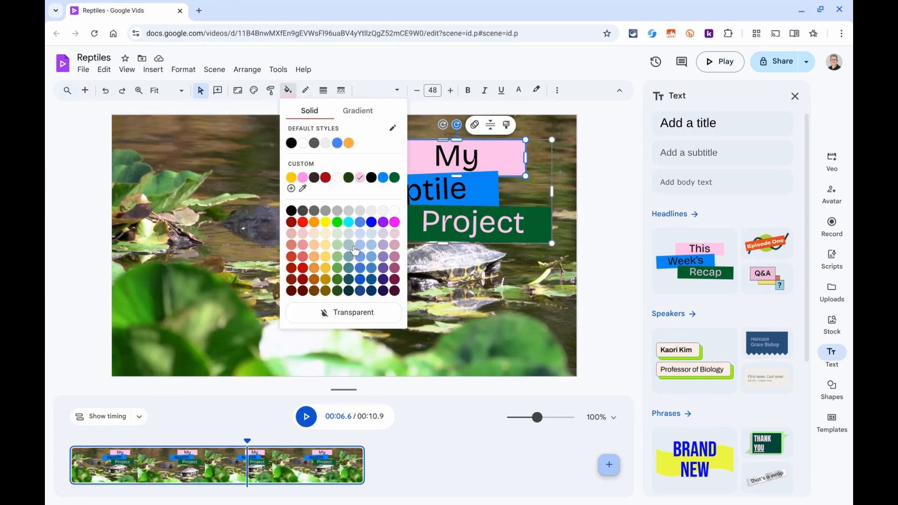